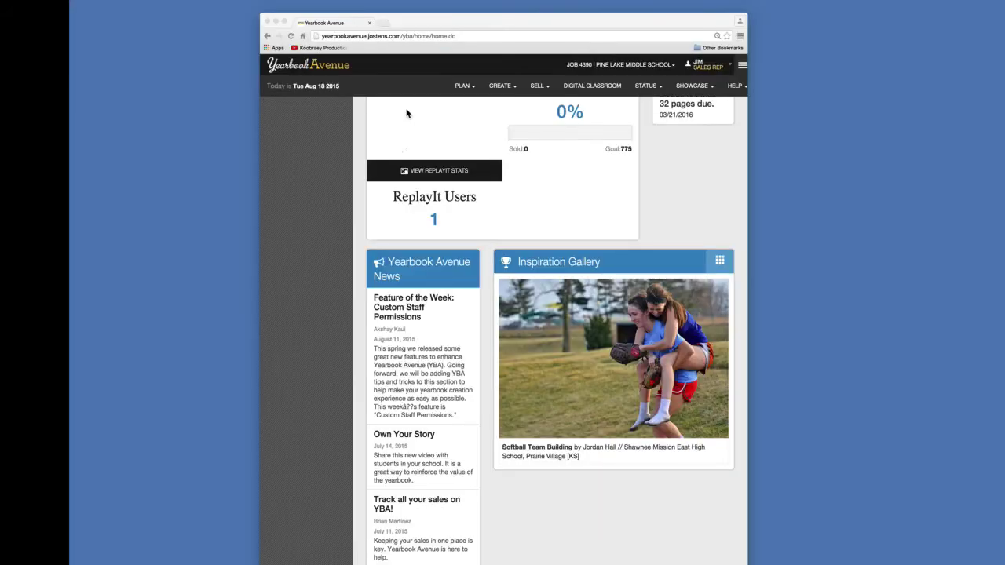
Open the Fonts page from the yearbook planning options
{"action": "left_click", "coordinate": [471, 88]}
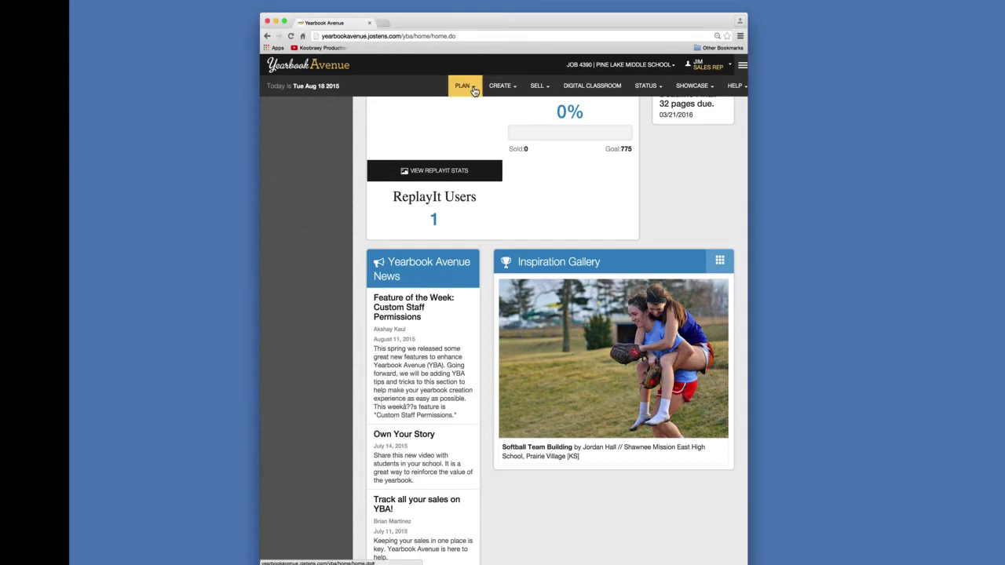
{"action": "left_click", "coordinate": [473, 91]}
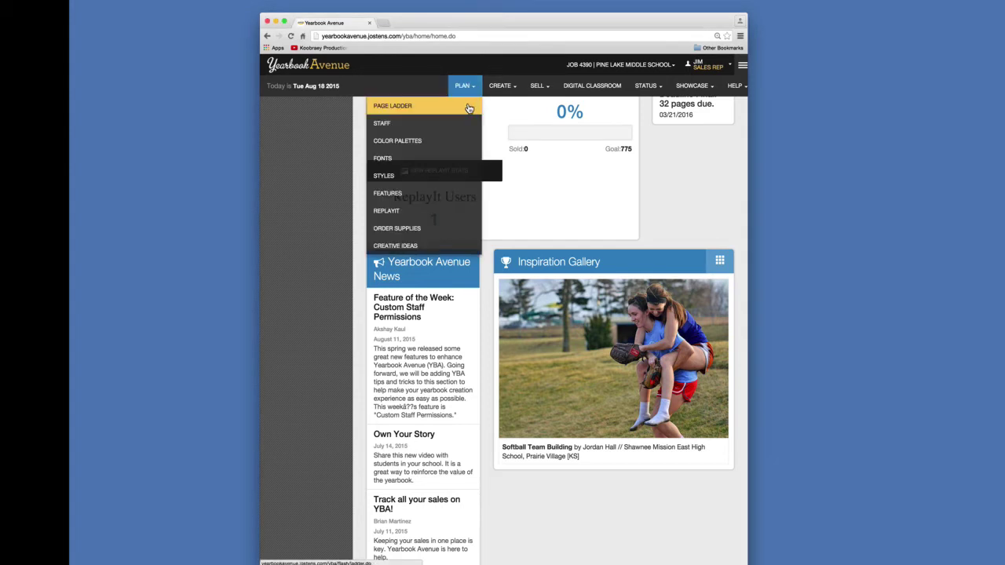
{"action": "left_click", "coordinate": [456, 159]}
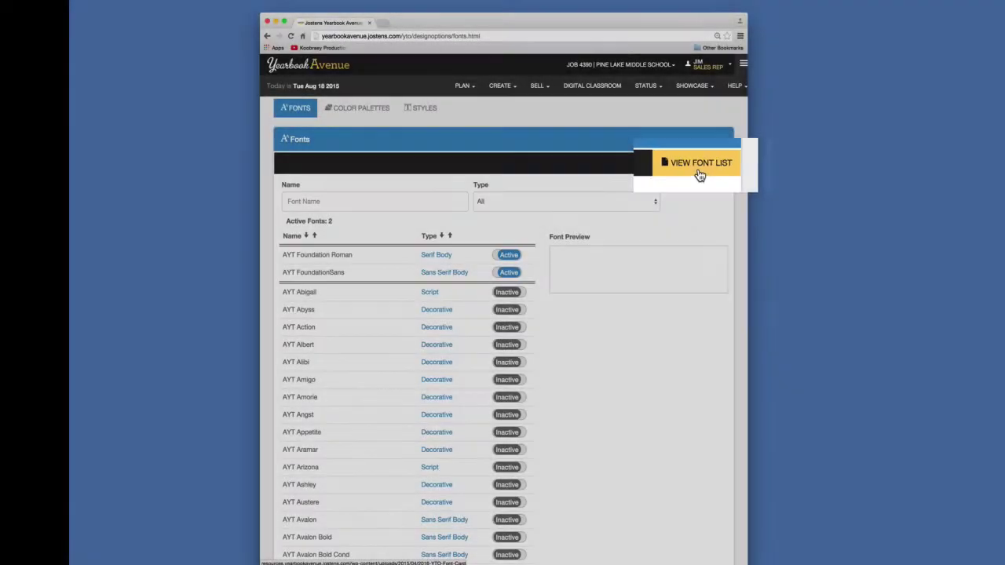
Open the full font list document and browse its decorative and sans serif body font samples
{"action": "left_click", "coordinate": [699, 168]}
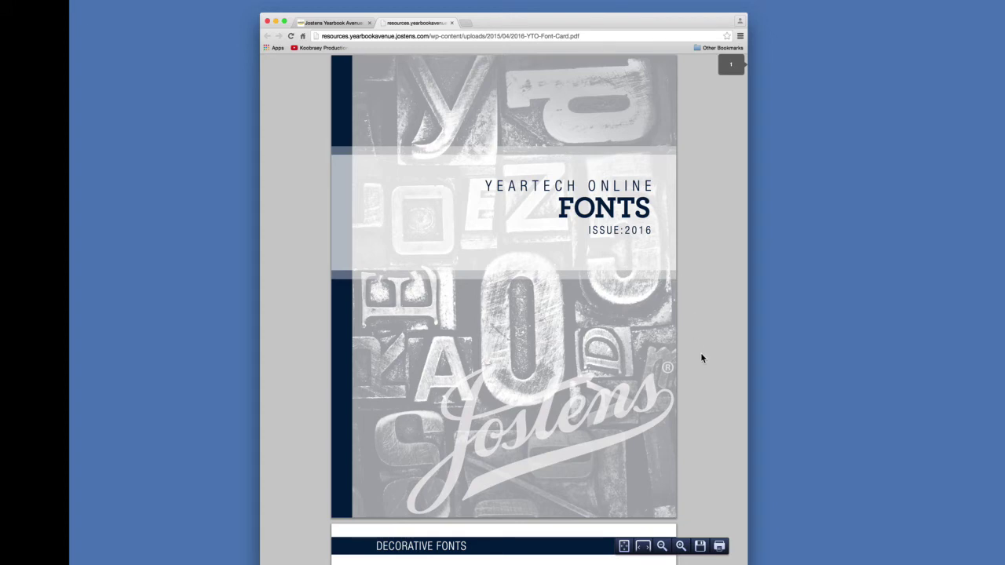
{"action": "scroll", "coordinate": [703, 353], "scroll_direction": "down", "scroll_amount": 6}
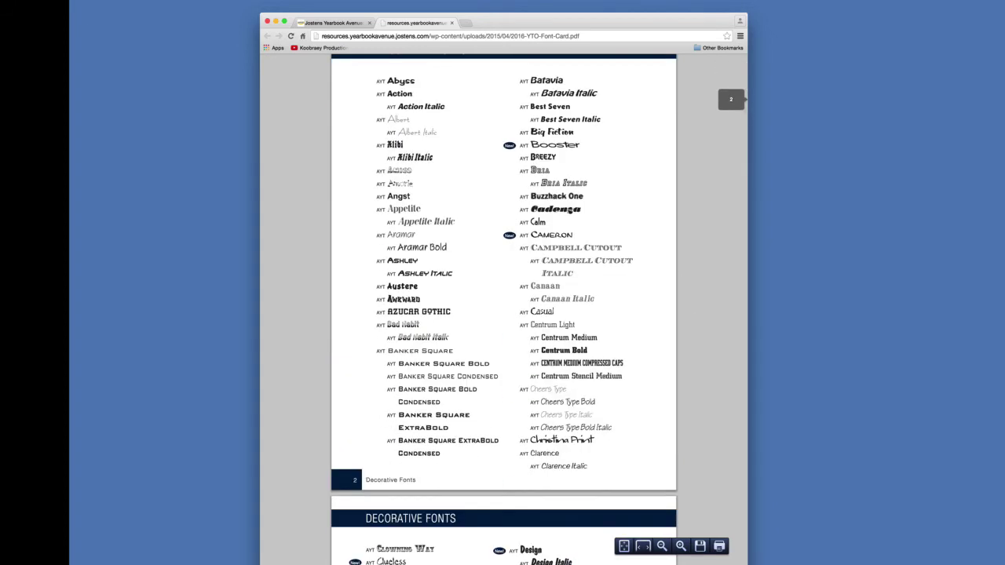
{"action": "scroll", "coordinate": [704, 354], "scroll_direction": "down", "scroll_amount": 6}
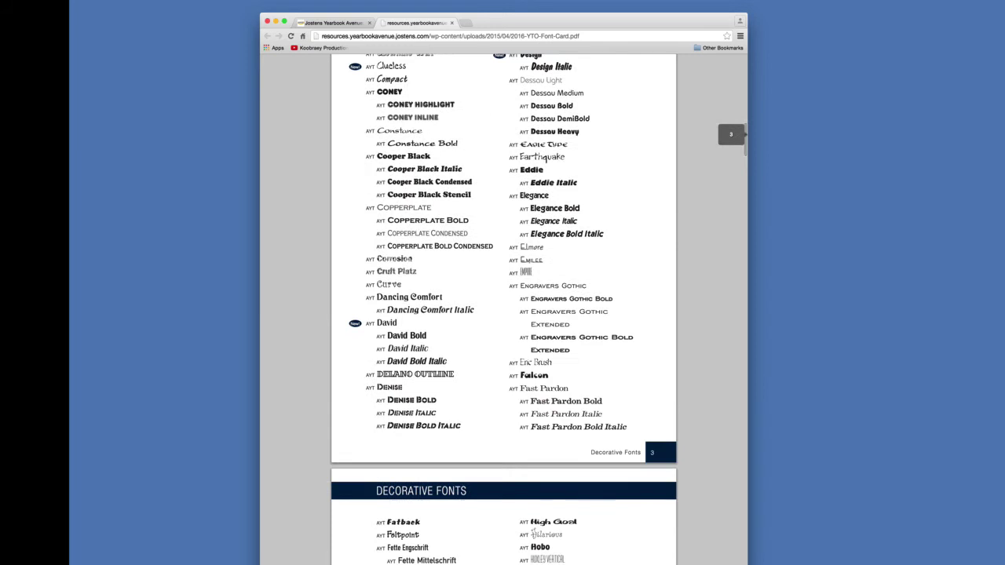
{"action": "scroll", "coordinate": [703, 353], "scroll_direction": "down", "scroll_amount": 6}
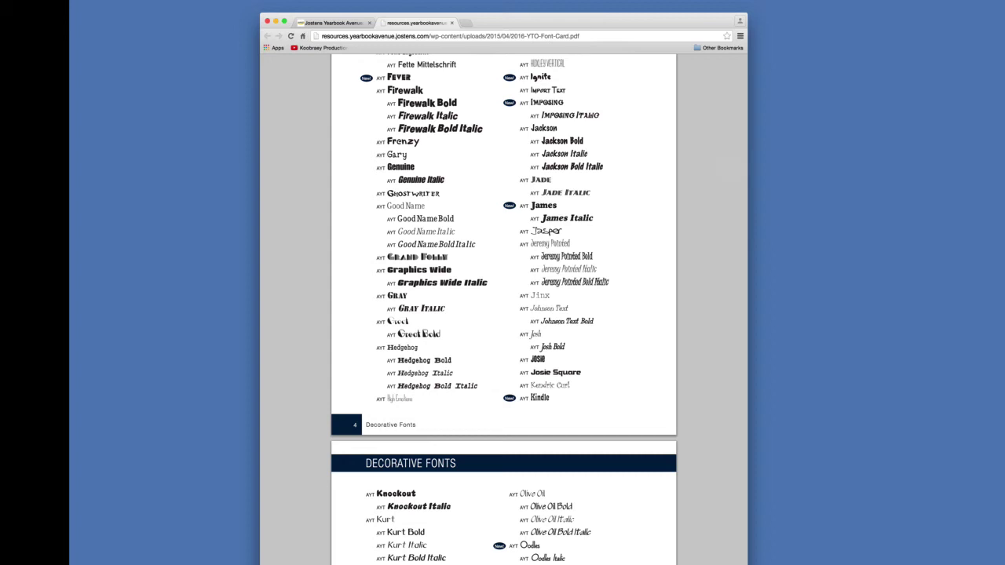
{"action": "scroll", "coordinate": [503, 314], "scroll_direction": "down", "scroll_amount": 6}
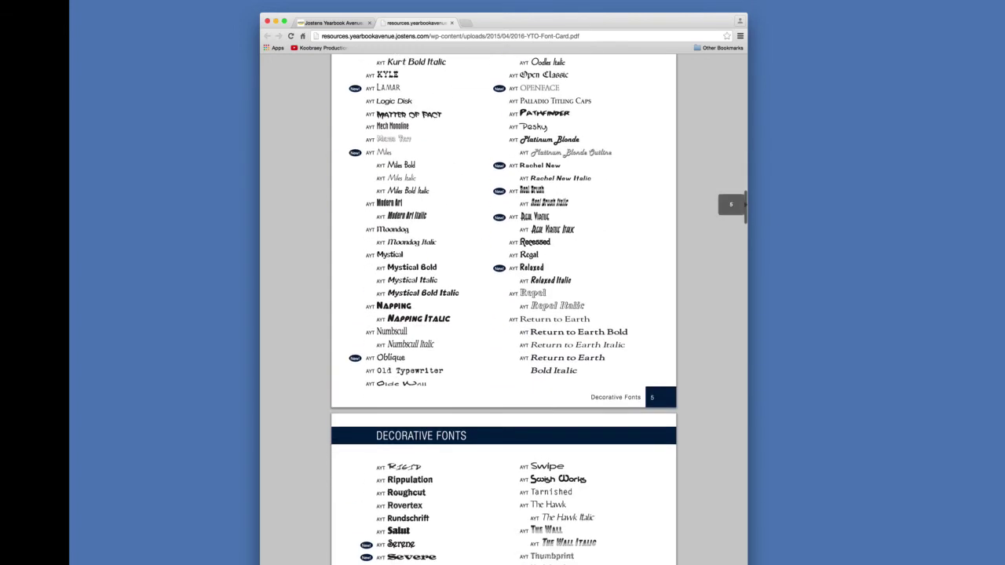
{"action": "scroll", "coordinate": [503, 314], "scroll_direction": "down", "scroll_amount": 6}
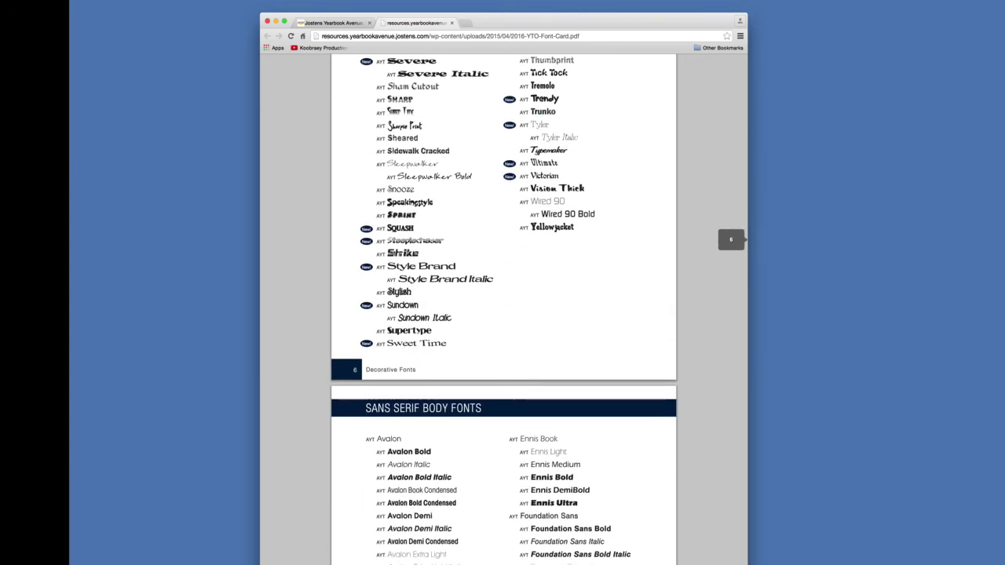
{"action": "scroll", "coordinate": [504, 314], "scroll_direction": "down", "scroll_amount": 6}
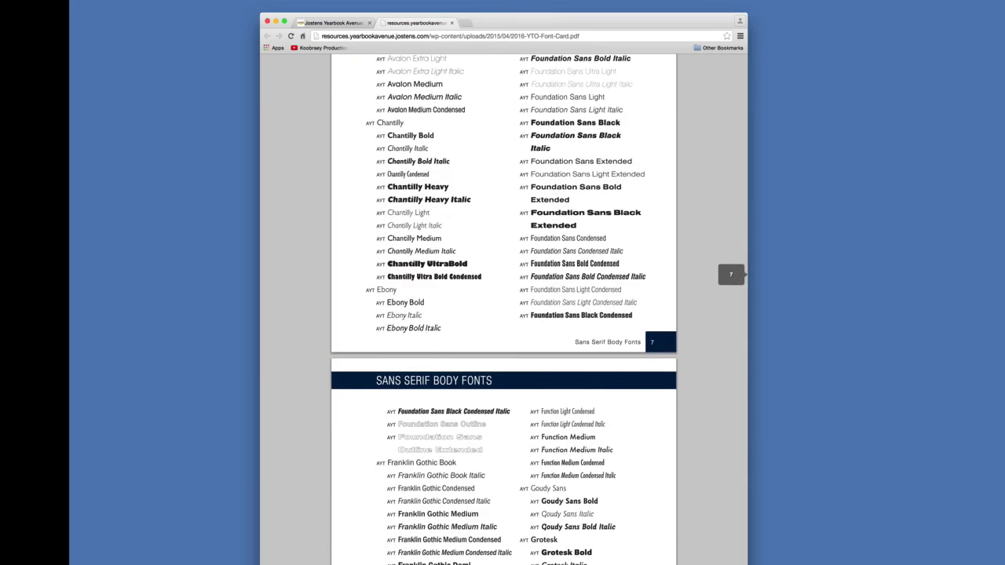
{"action": "scroll", "coordinate": [504, 314], "scroll_direction": "down", "scroll_amount": 6}
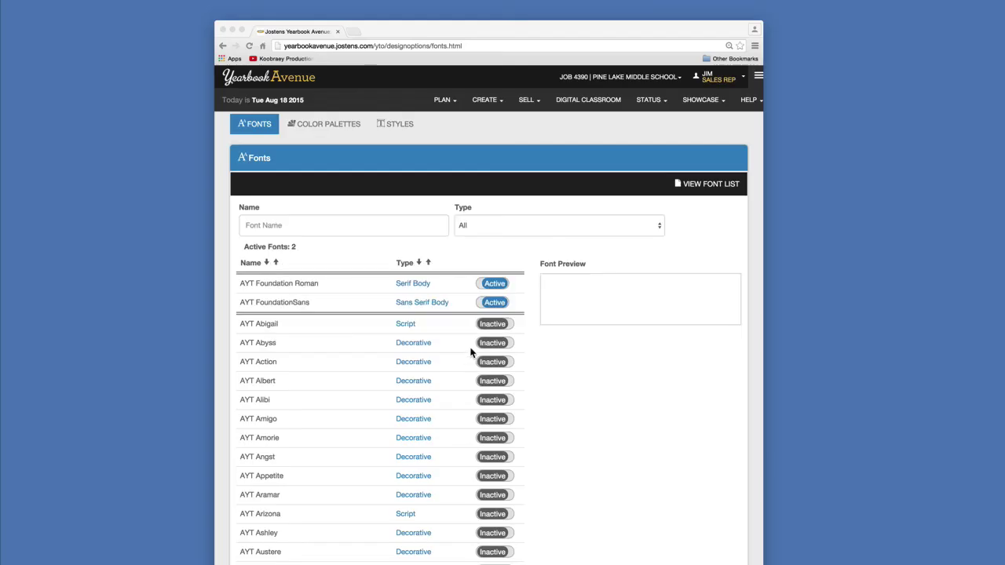
Filter the fonts by the name "chanti"
{"action": "left_click", "coordinate": [354, 224]}
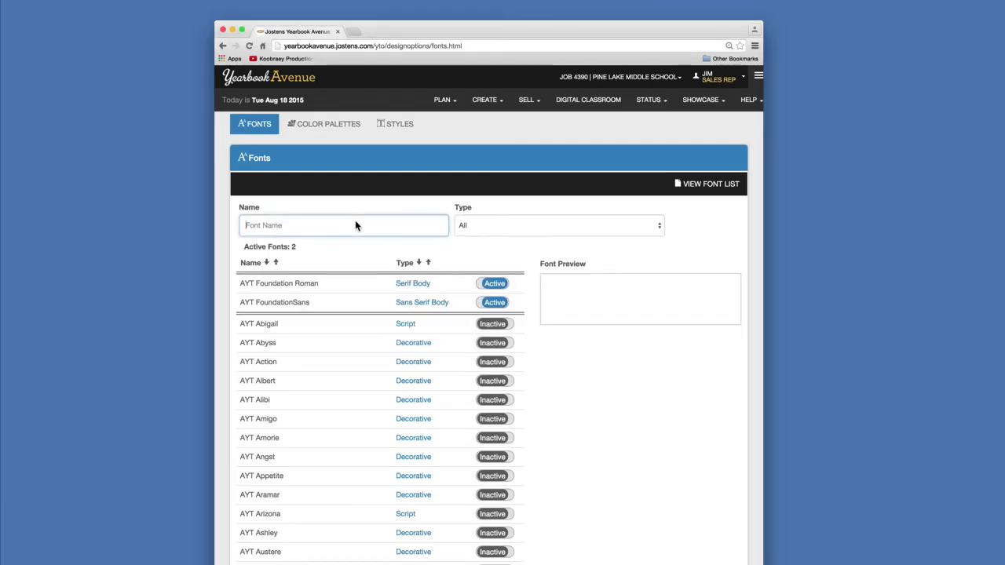
{"action": "type", "text": "c"}
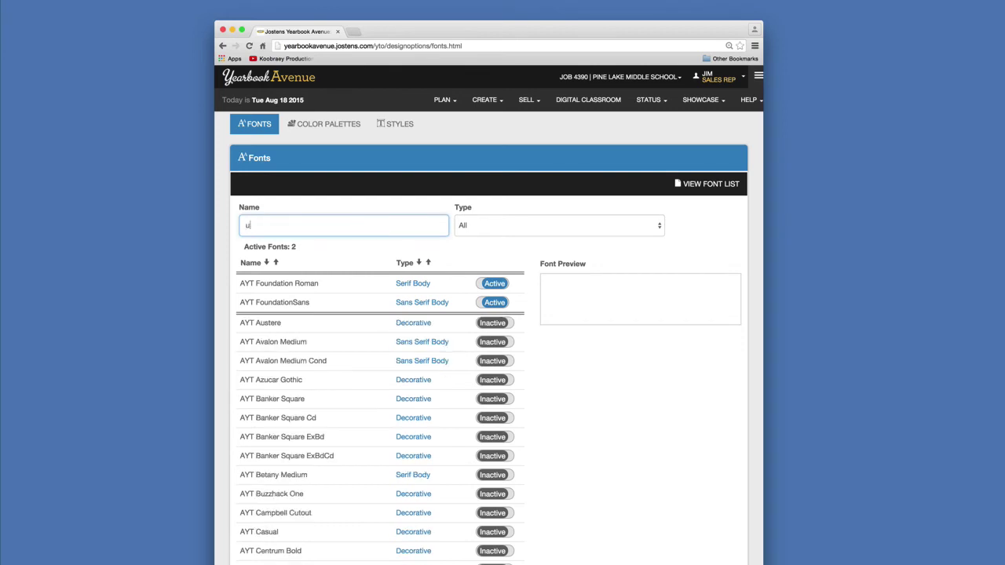
{"action": "key", "text": "BackSpace"}
{"action": "type", "text": "chanti"}
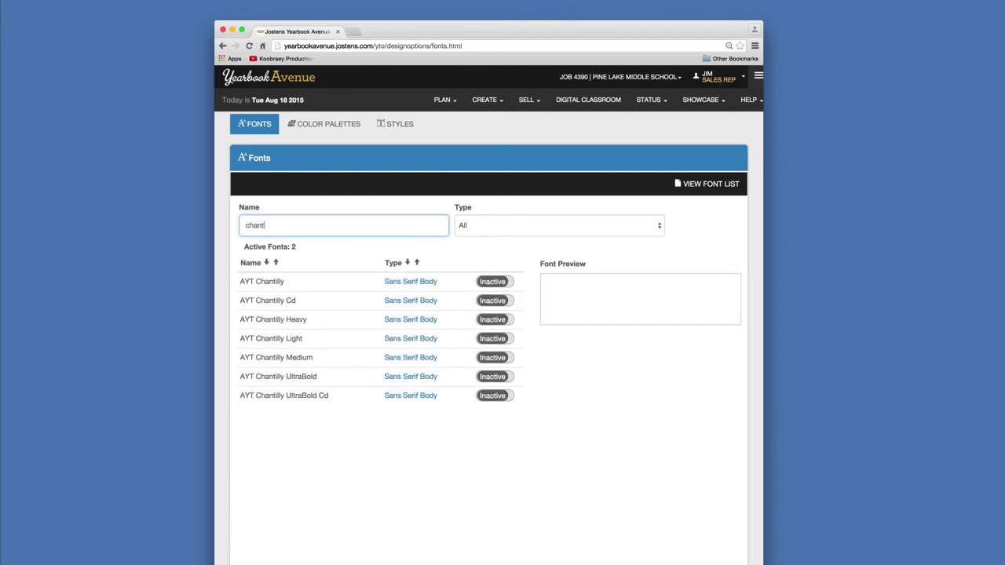
Preview every AYT Chantilly variant in turn, from the regular to UltraBold Cd, ending on AYT Chantilly UltraBold
{"action": "left_click", "coordinate": [345, 286]}
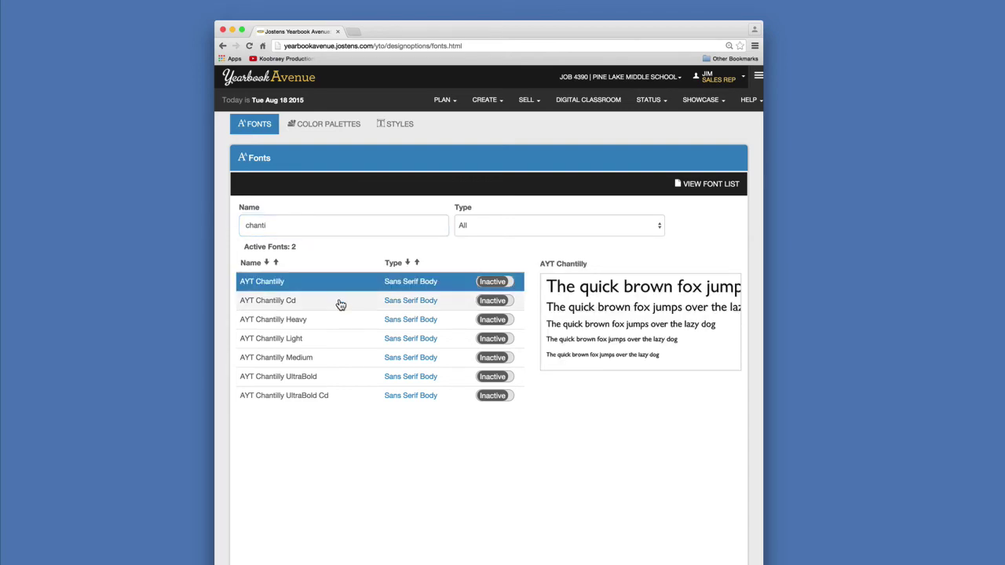
{"action": "left_click", "coordinate": [340, 303]}
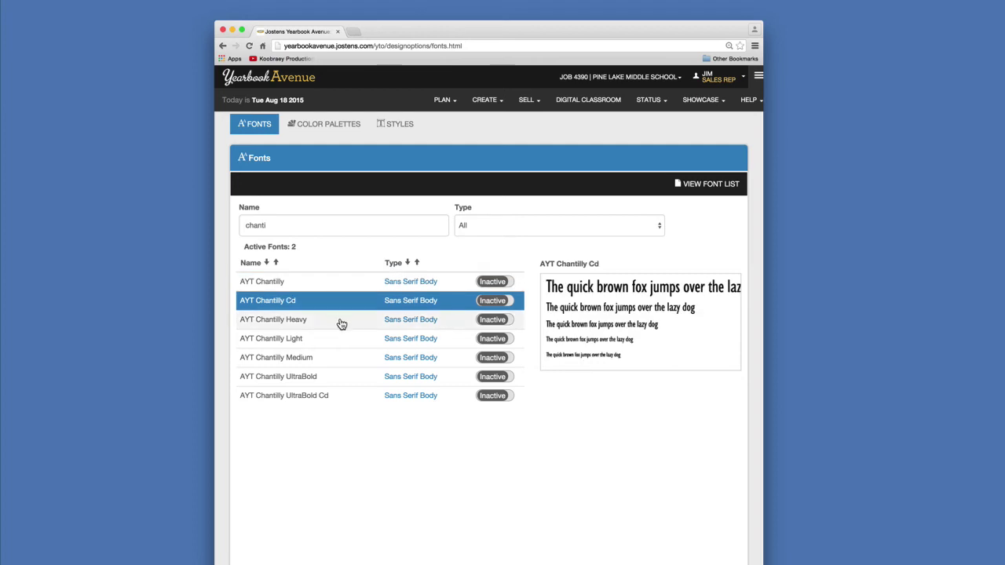
{"action": "left_click", "coordinate": [342, 321]}
{"action": "left_click", "coordinate": [343, 338]}
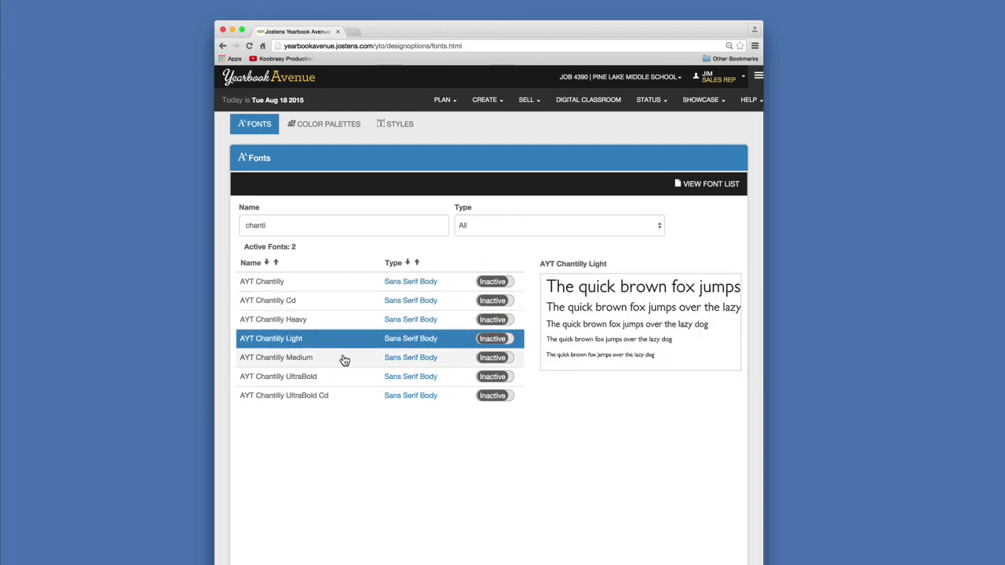
{"action": "left_click", "coordinate": [344, 359]}
{"action": "left_click", "coordinate": [347, 380]}
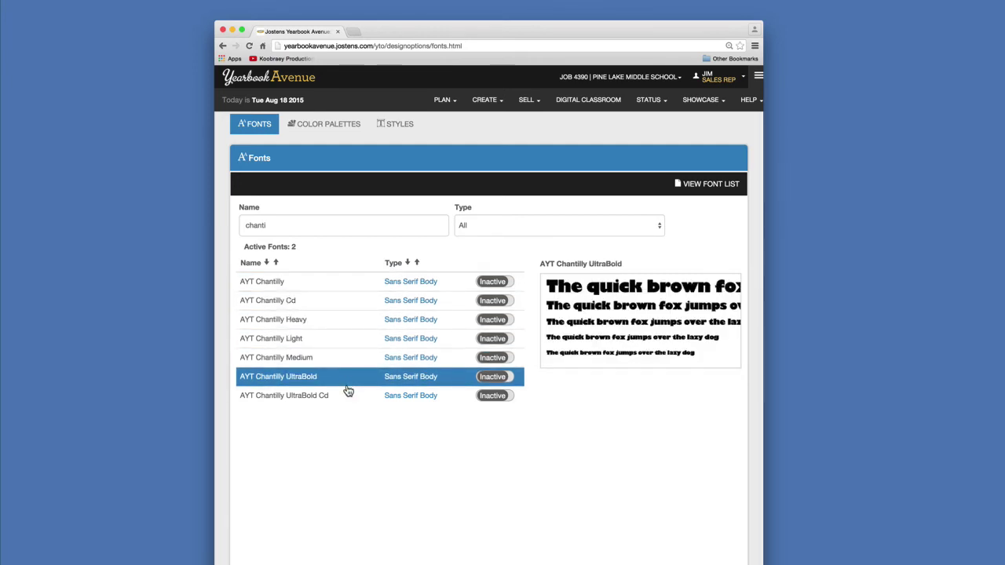
{"action": "left_click", "coordinate": [348, 396]}
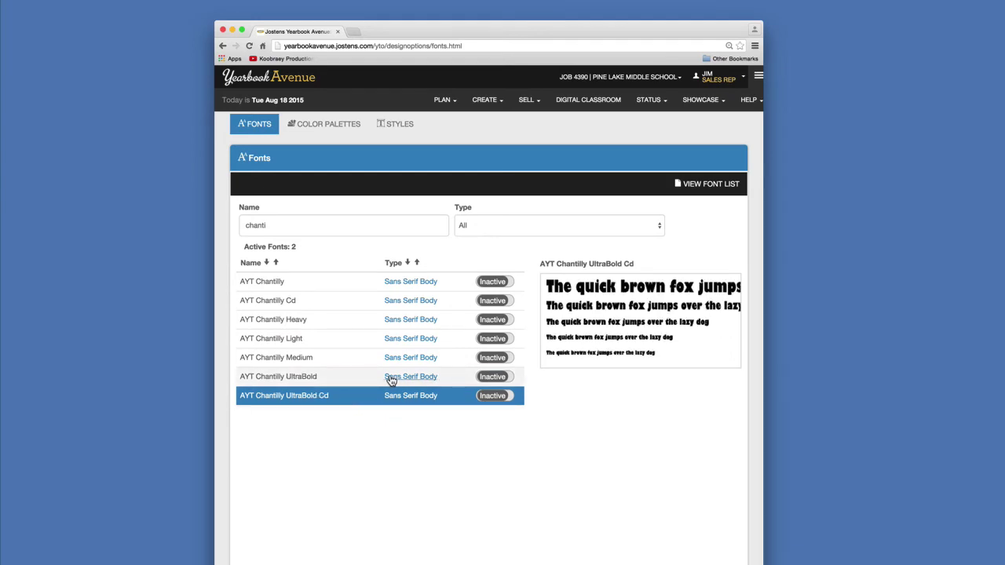
{"action": "left_click", "coordinate": [355, 380]}
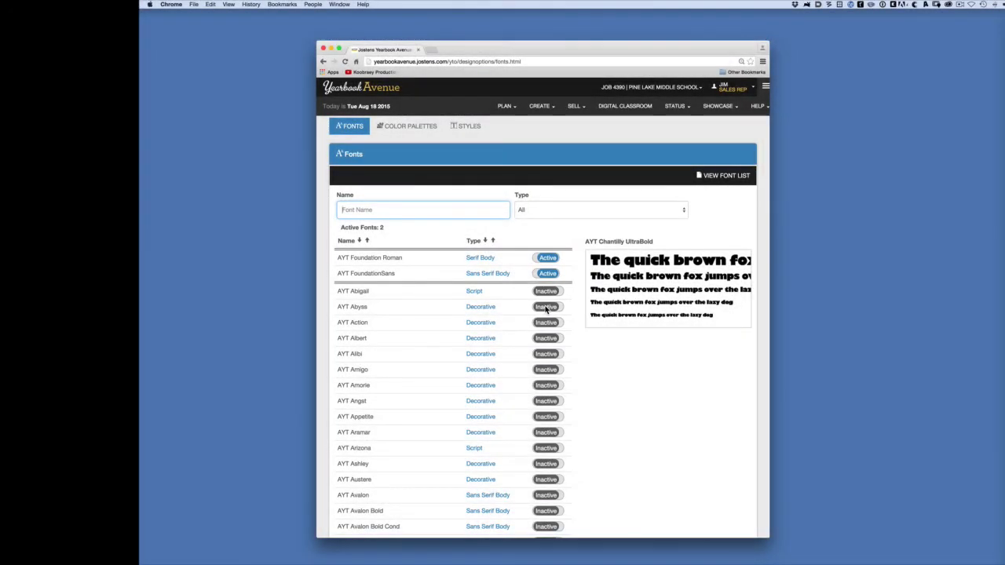
Activate the AYT Abyss decorative font
{"action": "left_click", "coordinate": [546, 308]}
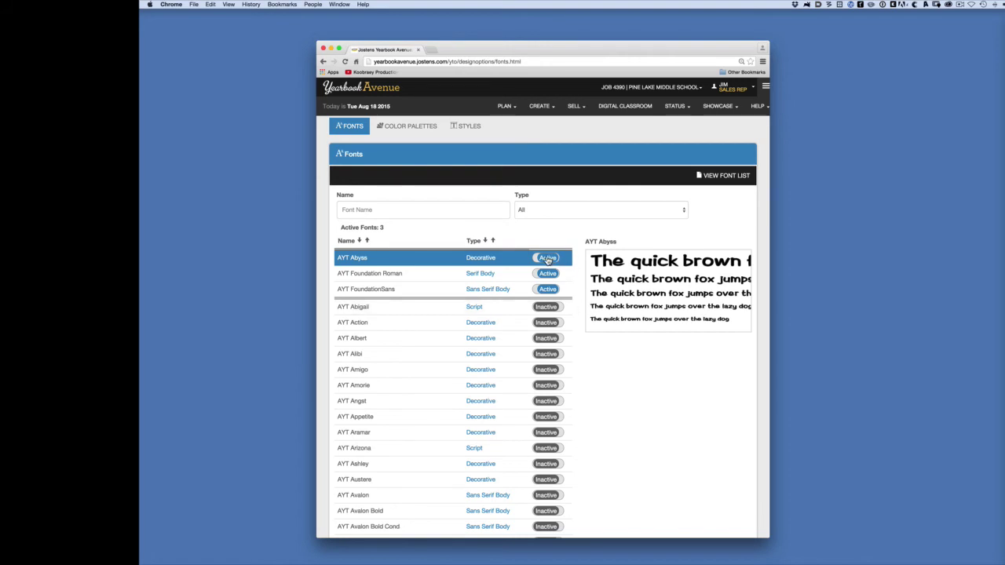
Filter the fonts by the name "Urb" and preview AYT Urbano Lt Cond, Light, ExtraBd Cond and Cond
{"action": "left_click", "coordinate": [446, 209]}
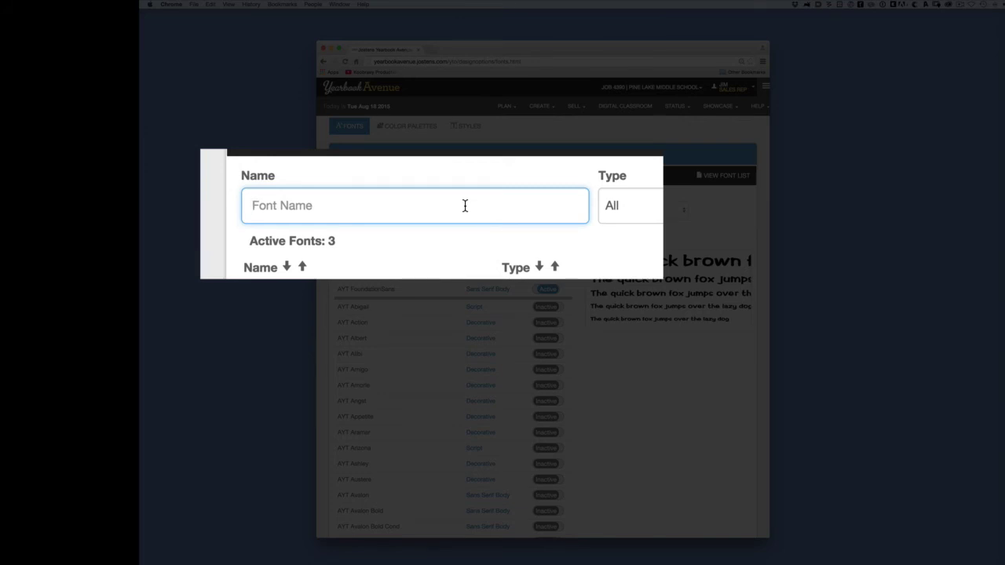
{"action": "type", "text": "Urb"}
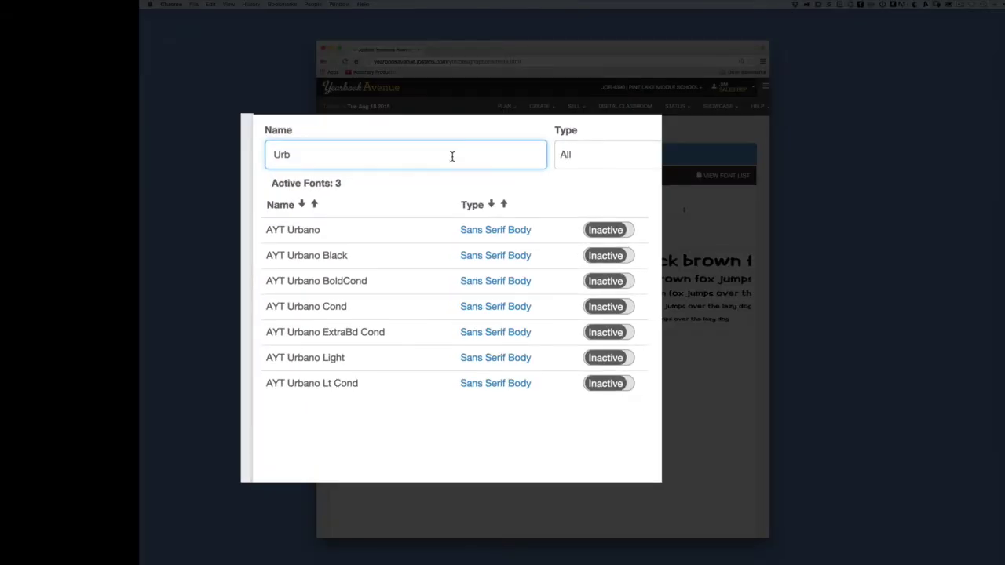
{"action": "left_click", "coordinate": [414, 383]}
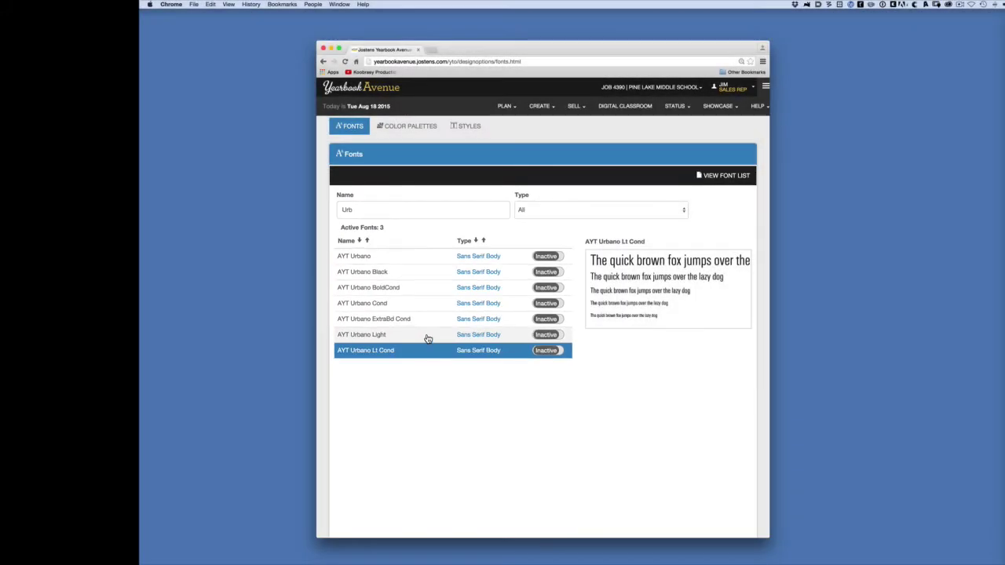
{"action": "left_click", "coordinate": [428, 337]}
{"action": "left_click", "coordinate": [429, 318]}
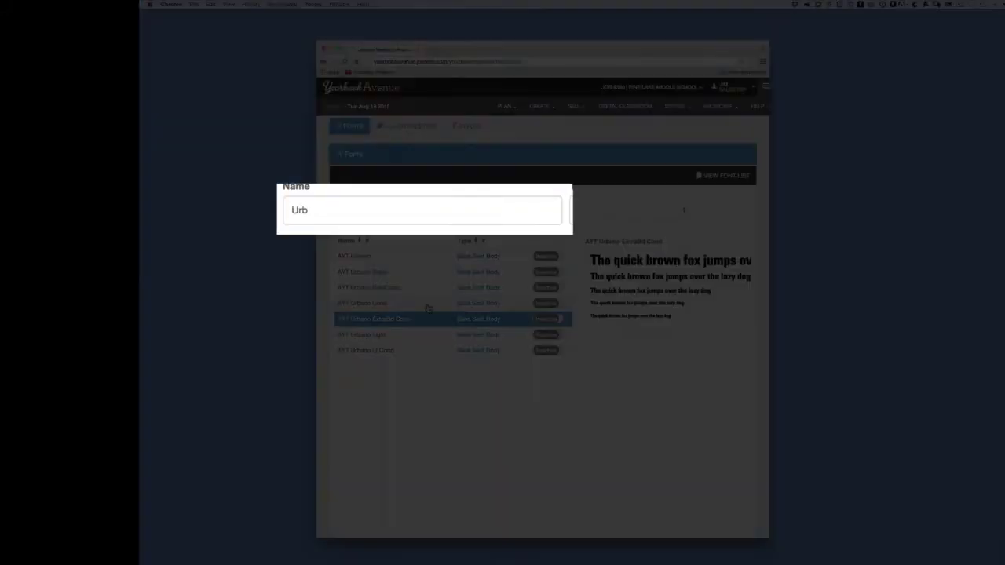
{"action": "left_click", "coordinate": [428, 310]}
Clear the font name filter and preview AYT Albert, AYT Angst and AYT Ashley
{"action": "double_click", "coordinate": [348, 205]}
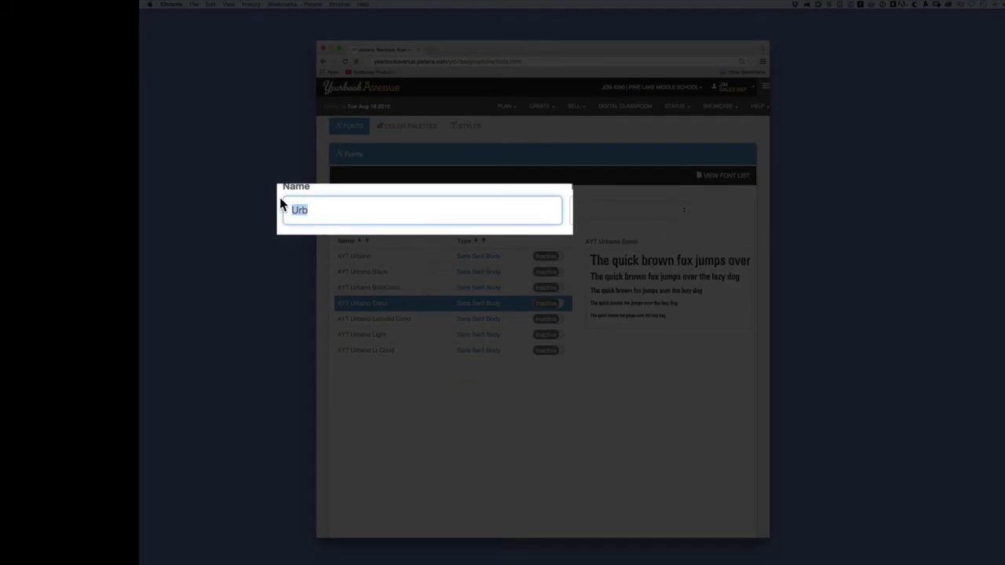
{"action": "key", "text": "BackSpace"}
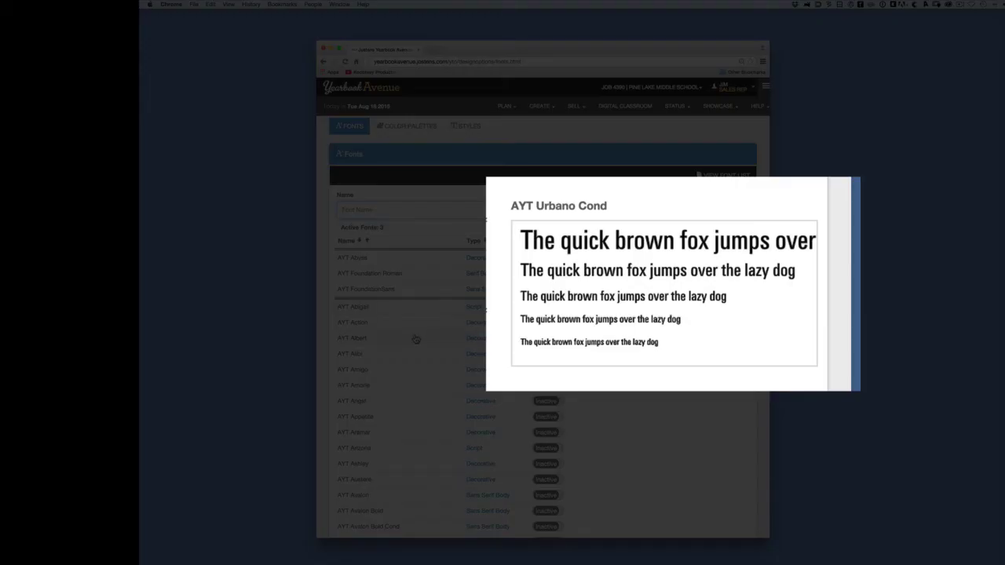
{"action": "left_click", "coordinate": [416, 339]}
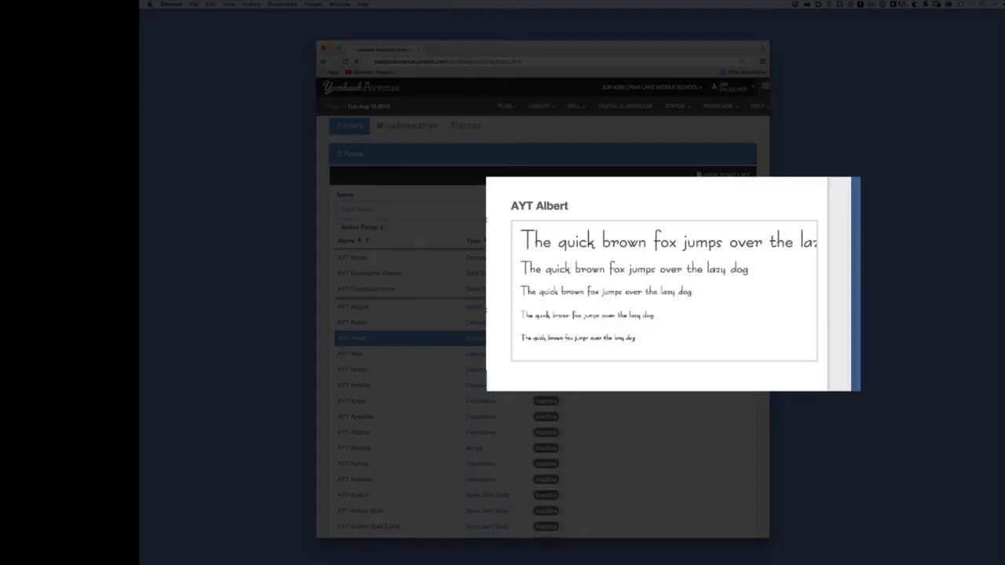
{"action": "left_click", "coordinate": [417, 401]}
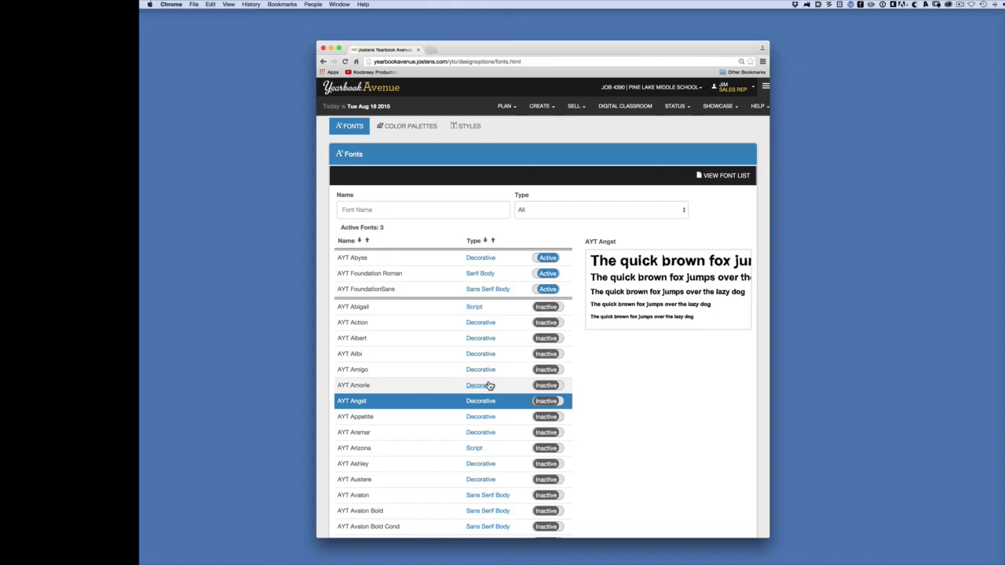
{"action": "left_click", "coordinate": [421, 464]}
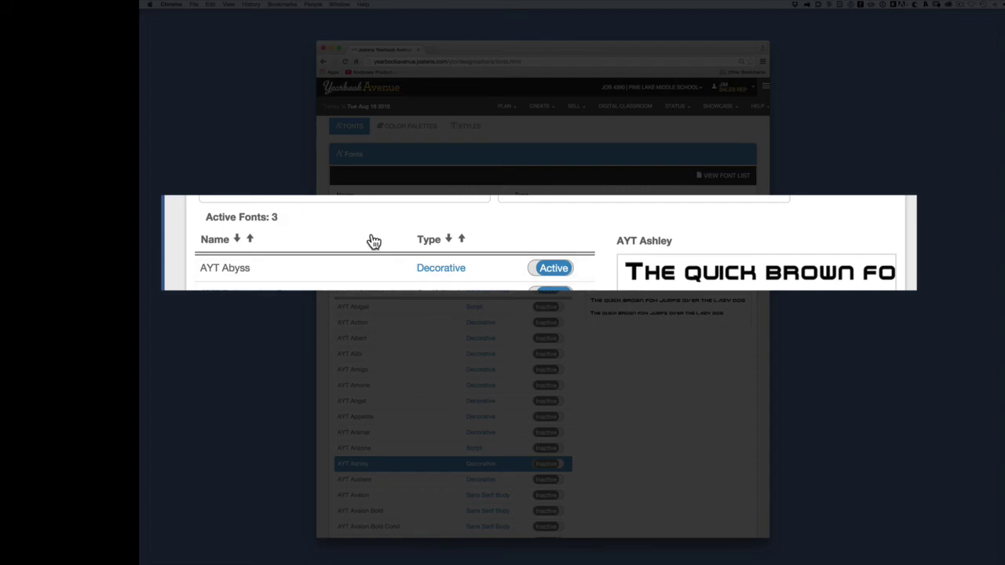
Sort the fonts by name and by type, descending and ascending each, and finish with ascending name order
{"action": "left_click", "coordinate": [237, 240]}
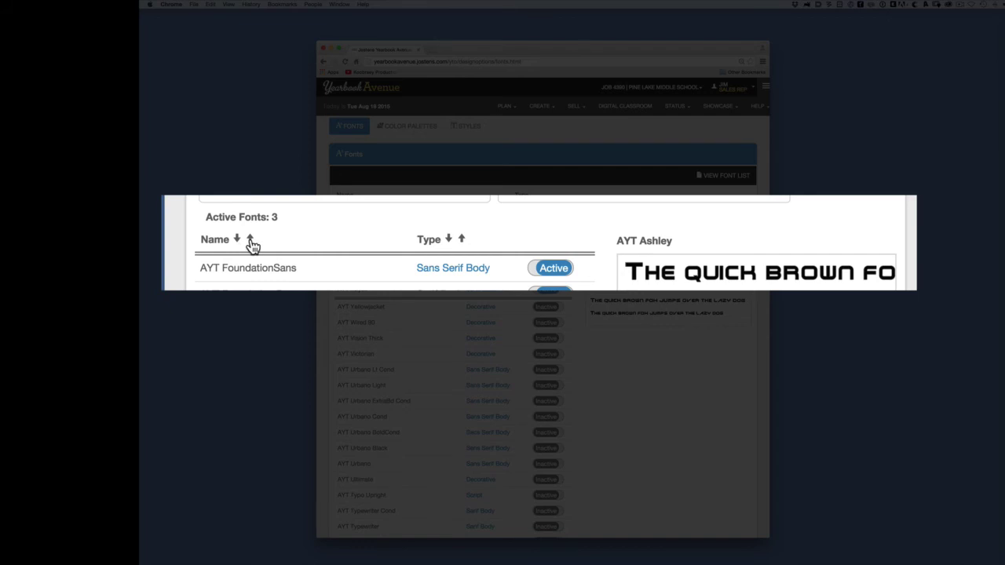
{"action": "left_click", "coordinate": [250, 240]}
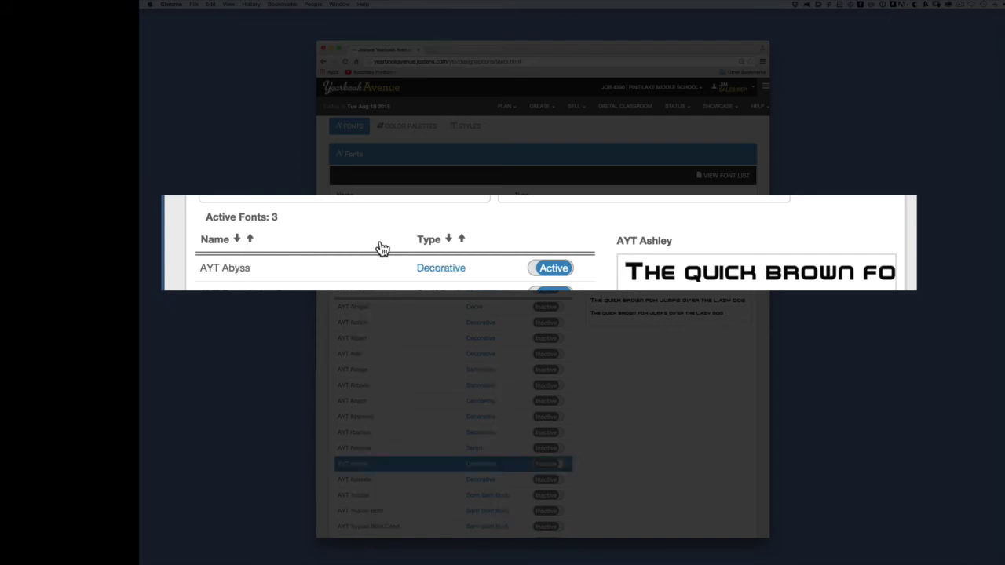
{"action": "left_click", "coordinate": [448, 241]}
{"action": "left_click", "coordinate": [462, 242]}
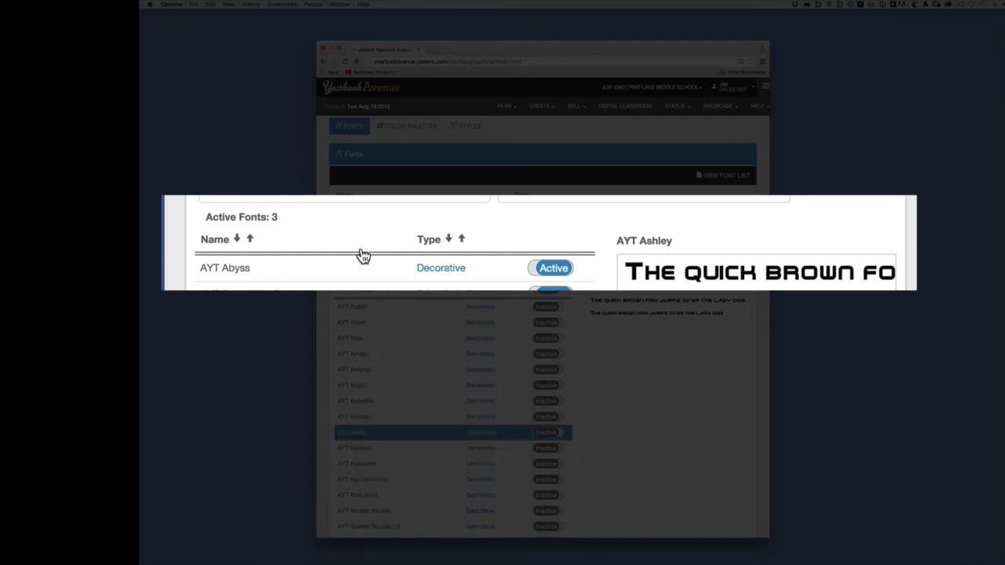
{"action": "left_click", "coordinate": [238, 240]}
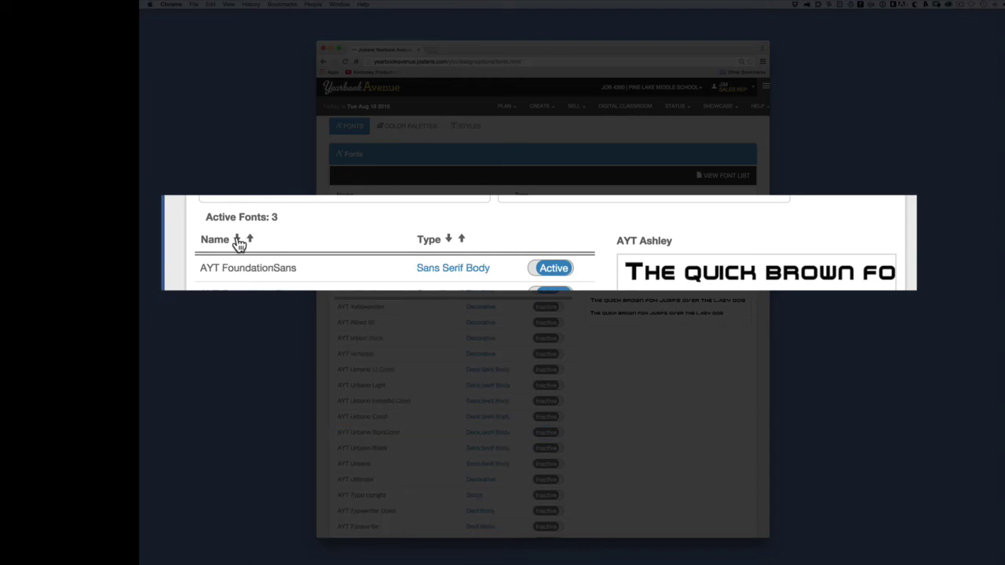
{"action": "left_click", "coordinate": [250, 240]}
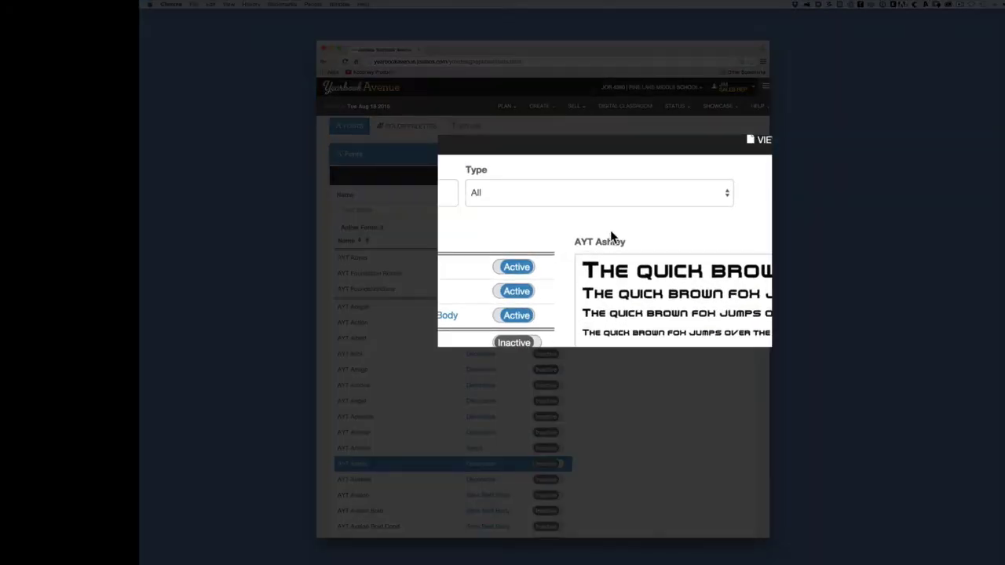
Filter the font list by the Decorative type and return it to showing all types
{"action": "left_click", "coordinate": [725, 194]}
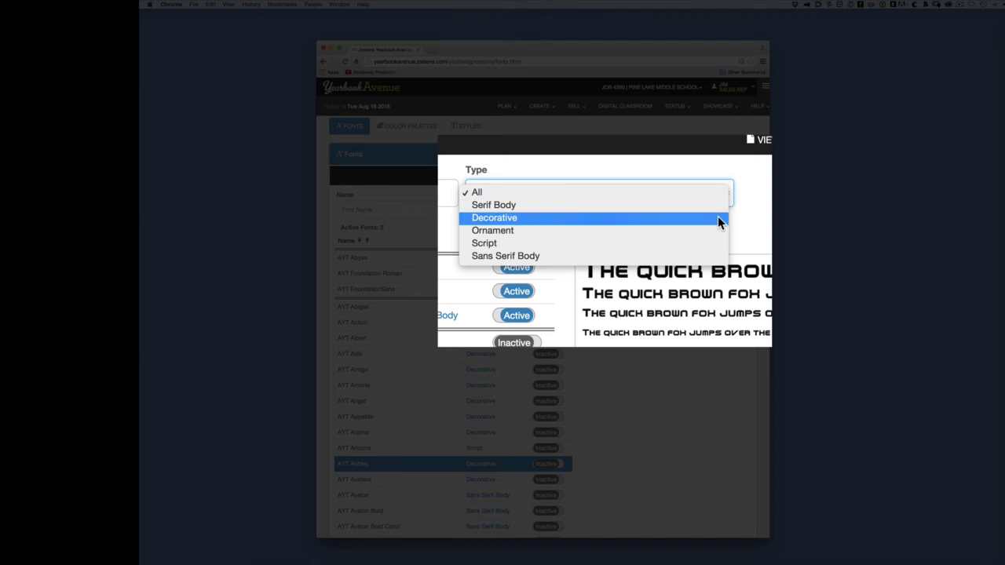
{"action": "left_click", "coordinate": [717, 217]}
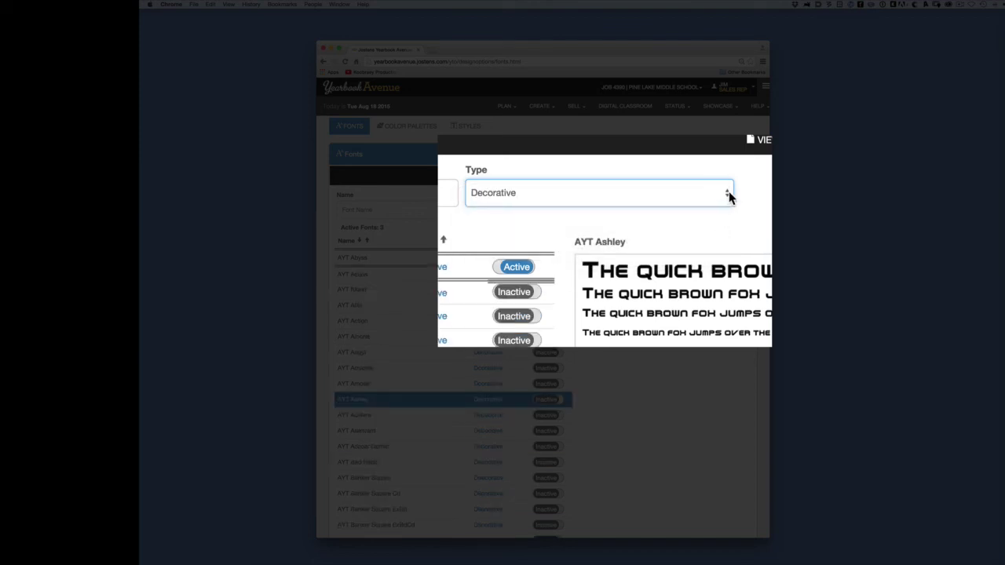
{"action": "left_click", "coordinate": [727, 197]}
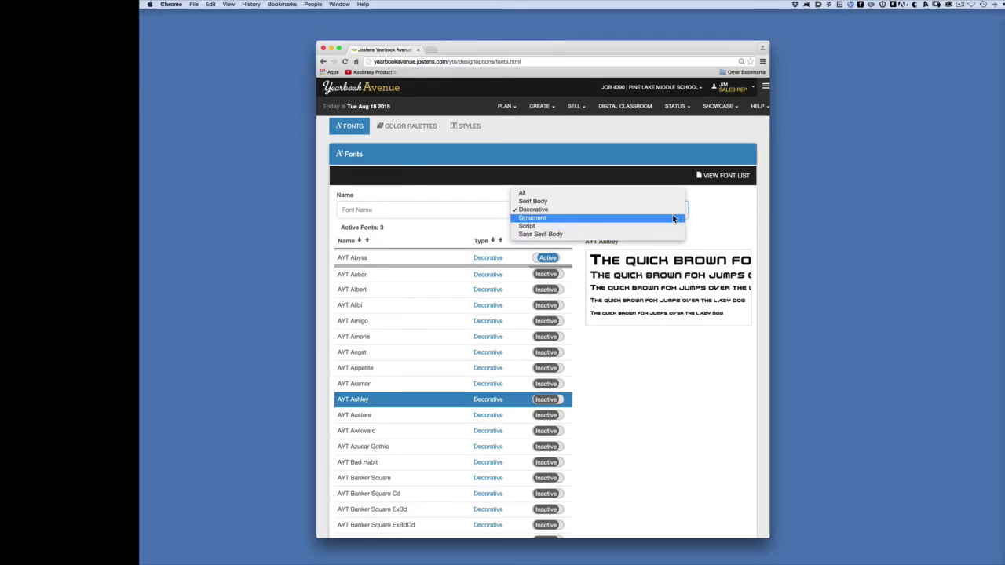
{"action": "left_click", "coordinate": [670, 196]}
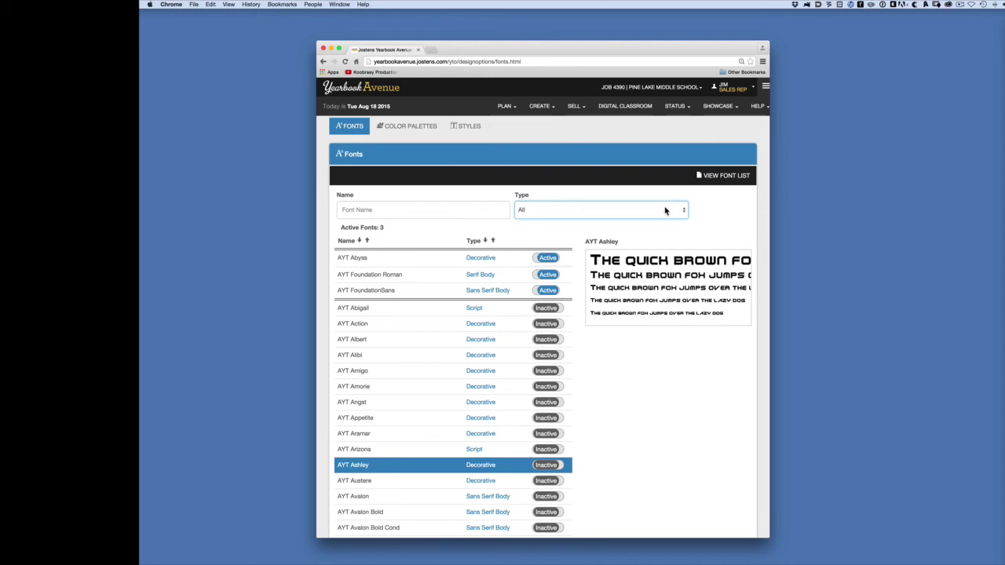
Activate the AYT Abigail script font, and deactivate all active fonts: AYT Foundation Roman, AYT FoundationSans, AYT Abyss and AYT Abigail
{"action": "left_click", "coordinate": [547, 309]}
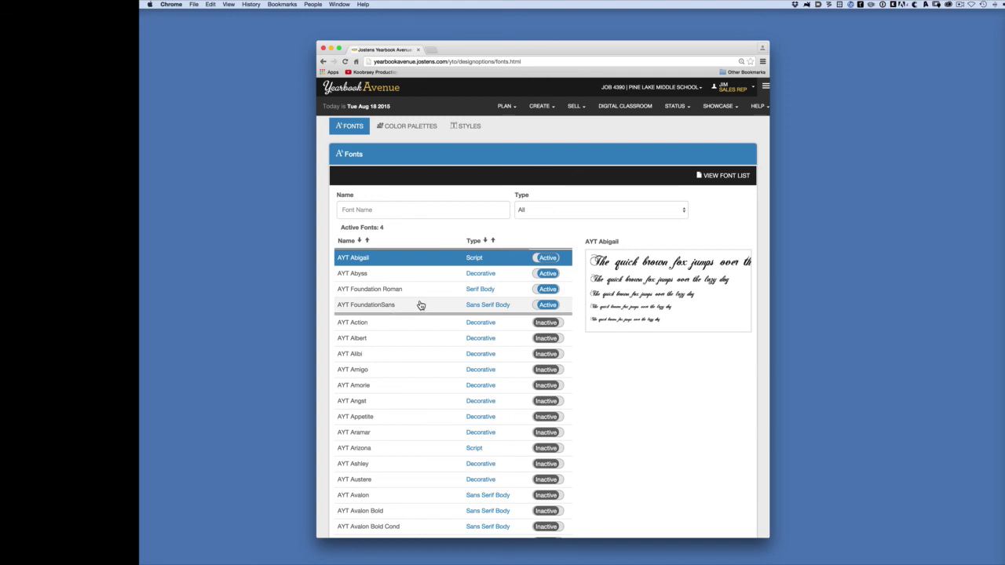
{"action": "left_click", "coordinate": [549, 290]}
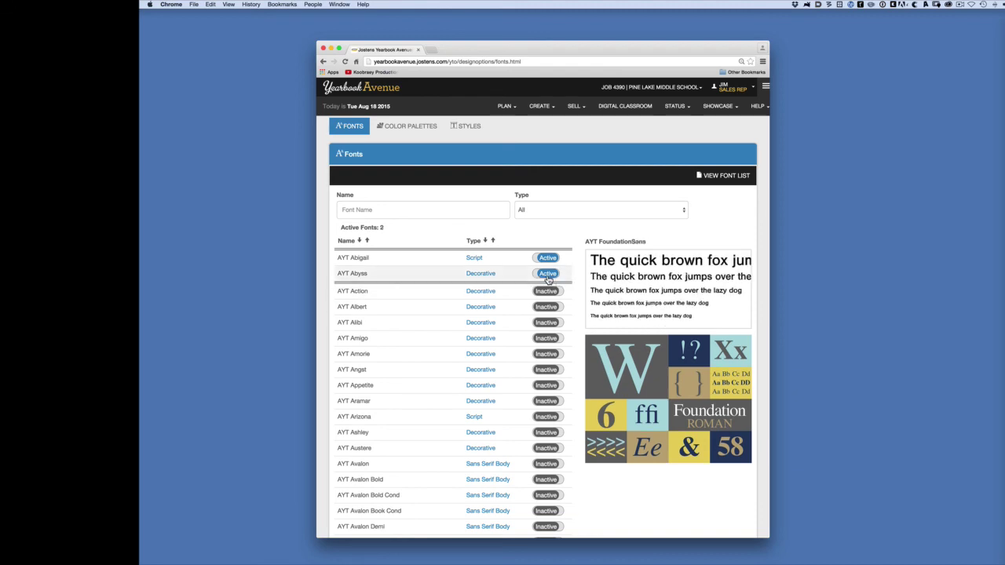
{"action": "left_click", "coordinate": [547, 274]}
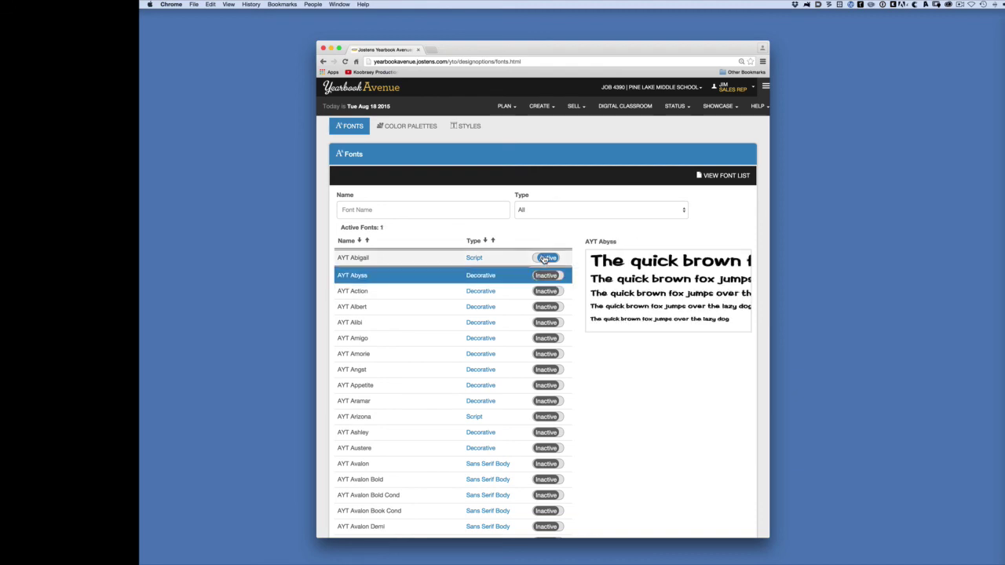
{"action": "left_click", "coordinate": [547, 257]}
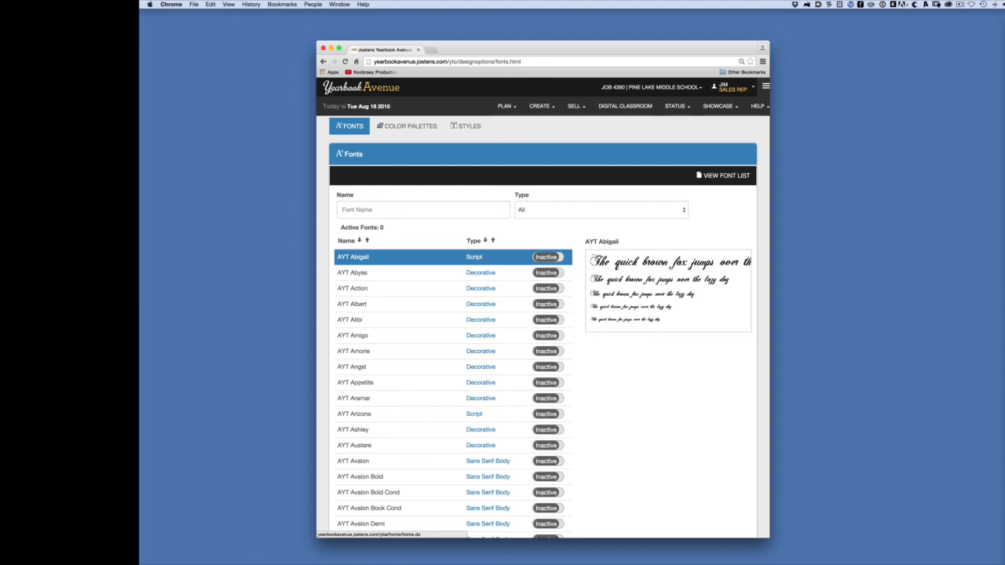
Filter the fonts by the name "foun" and activate AYT Foundation Roman and AYT FoundationSans
{"action": "left_click", "coordinate": [442, 208]}
{"action": "type", "text": "foun"}
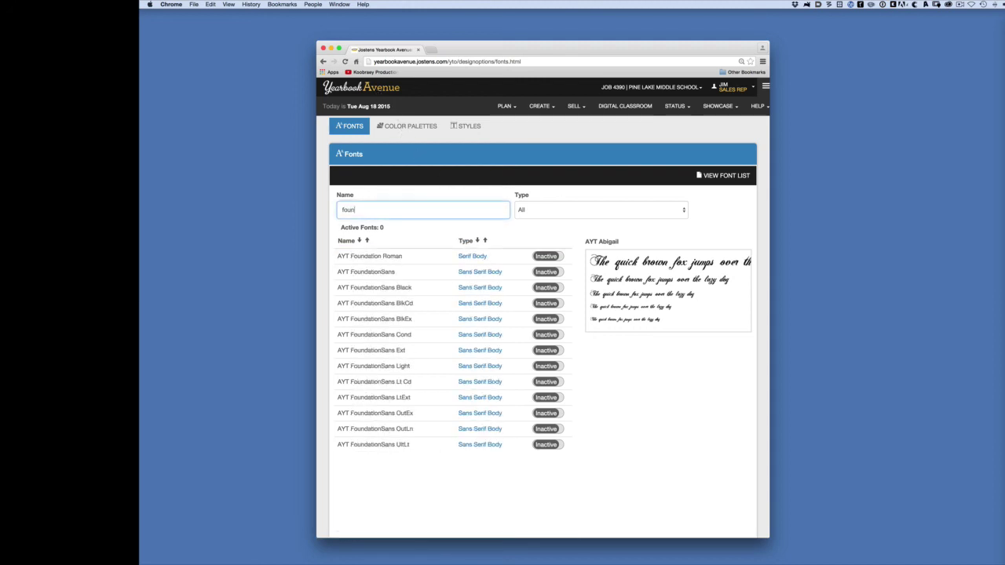
{"action": "left_click", "coordinate": [546, 255]}
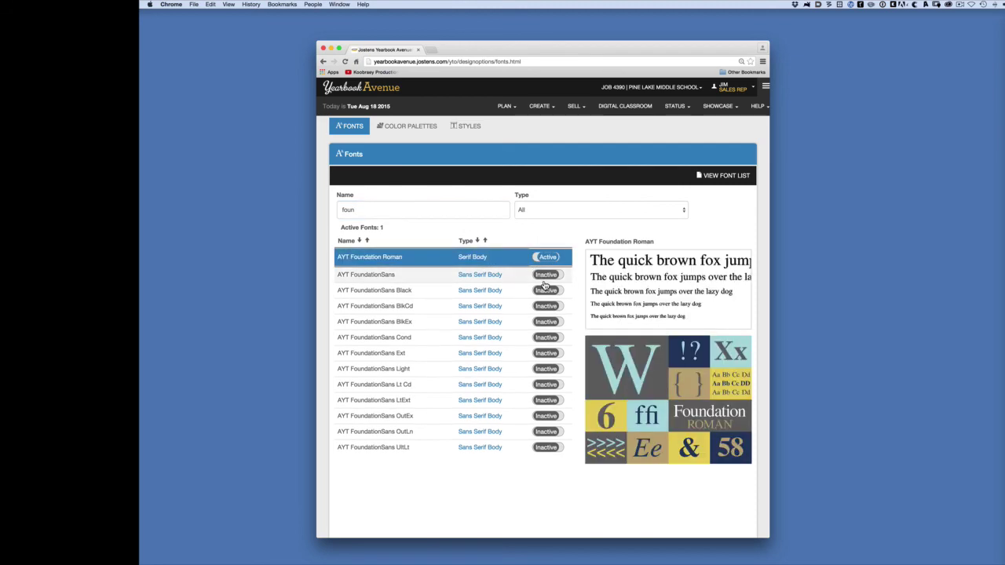
{"action": "left_click", "coordinate": [540, 279]}
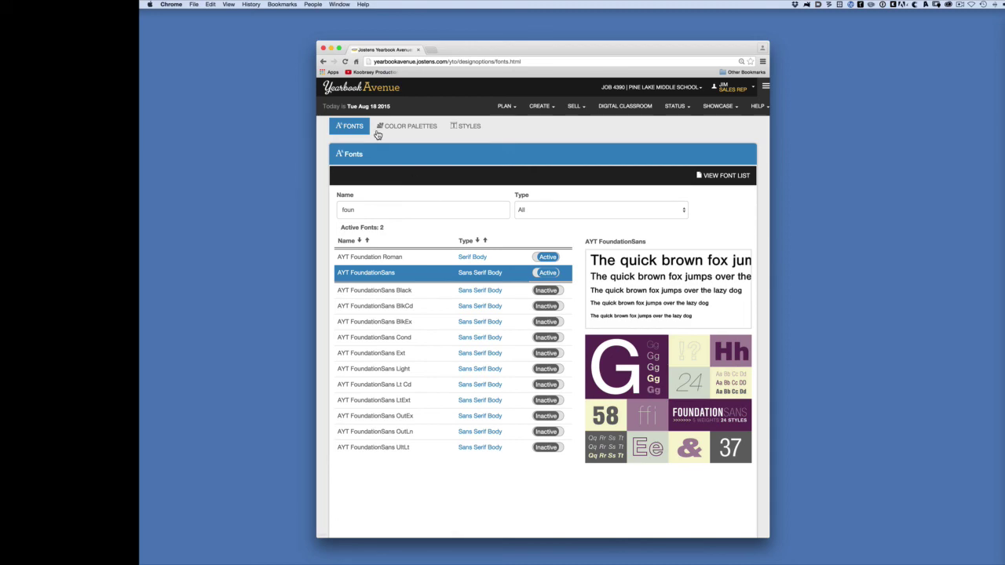